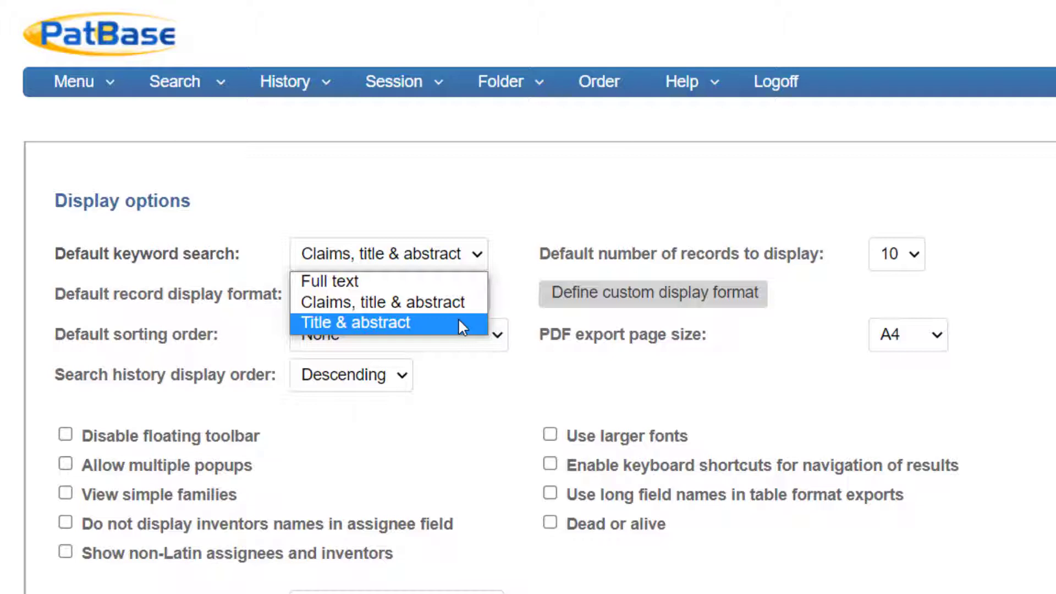
Set the default keyword search to Claims, title & abstract and the default number of records to display to 10
{"action": "left_click", "coordinate": [468, 309]}
{"action": "left_click", "coordinate": [510, 295]}
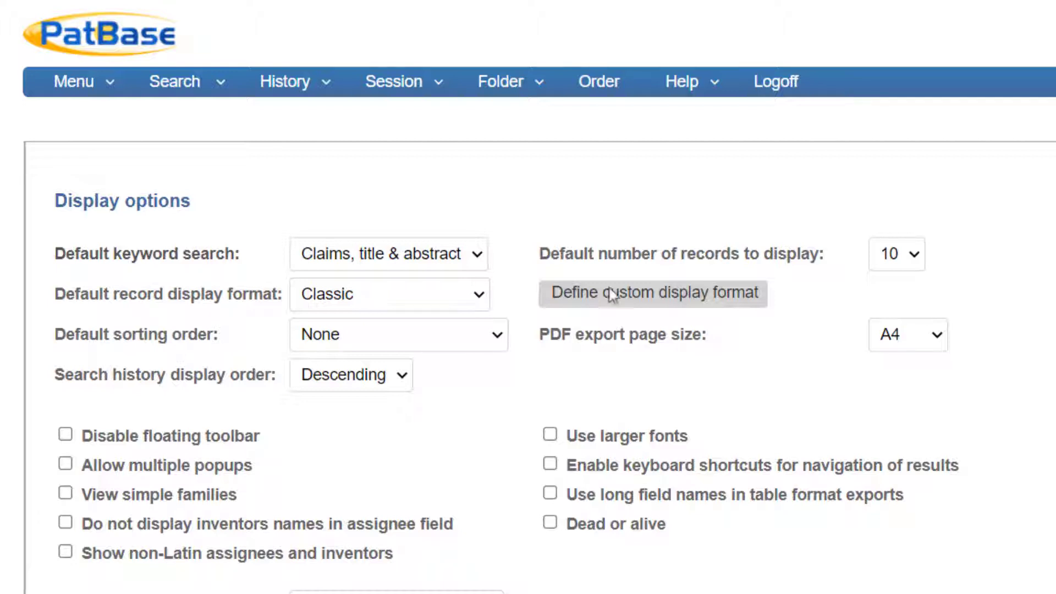
{"action": "left_click", "coordinate": [886, 264]}
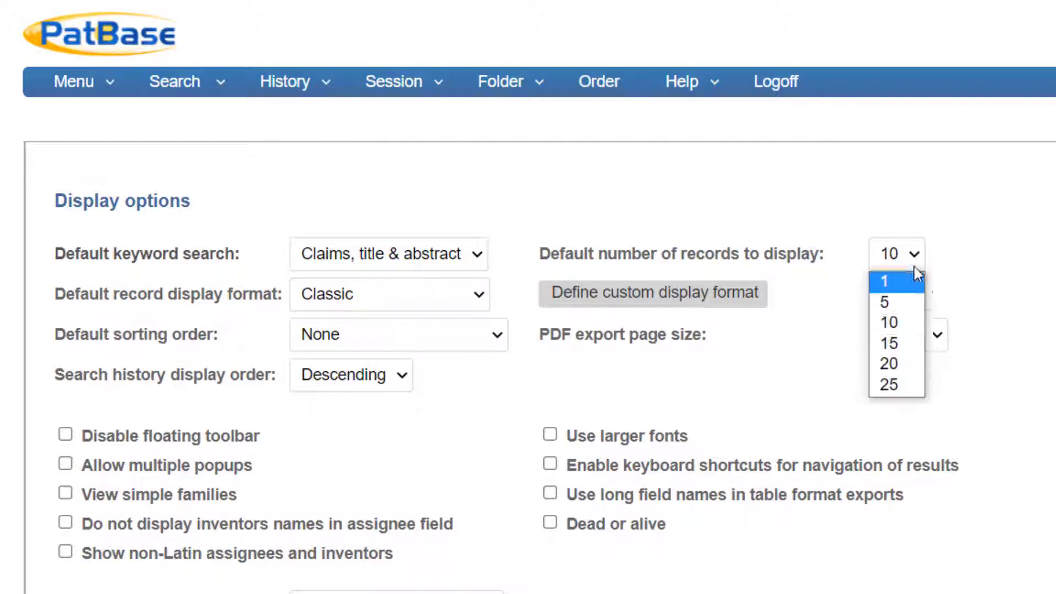
{"action": "key", "text": "Down"}
{"action": "key", "text": "Down"}
{"action": "key", "text": "Down"}
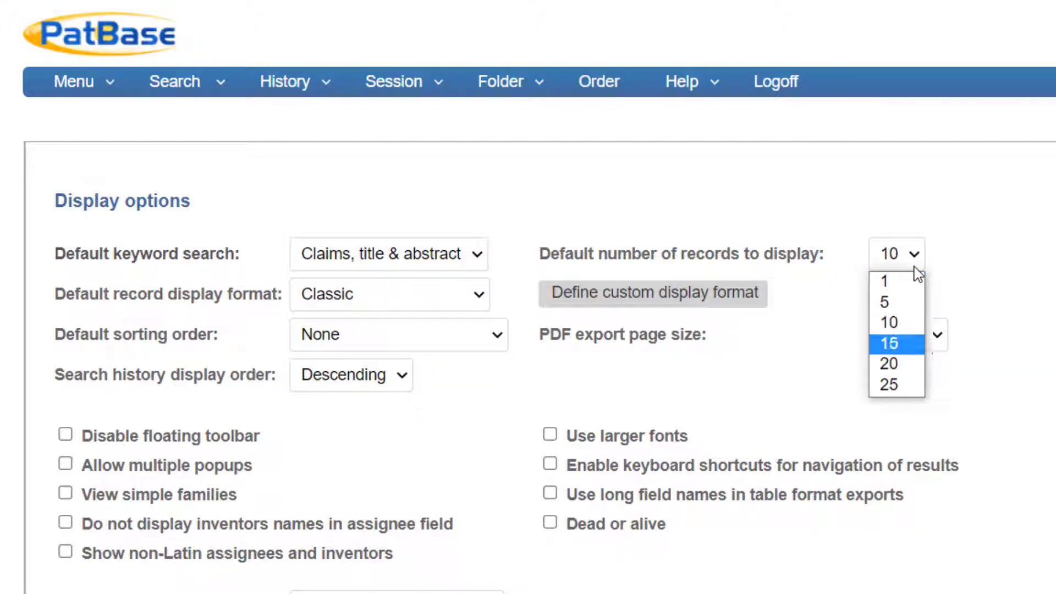
{"action": "key", "text": "Down"}
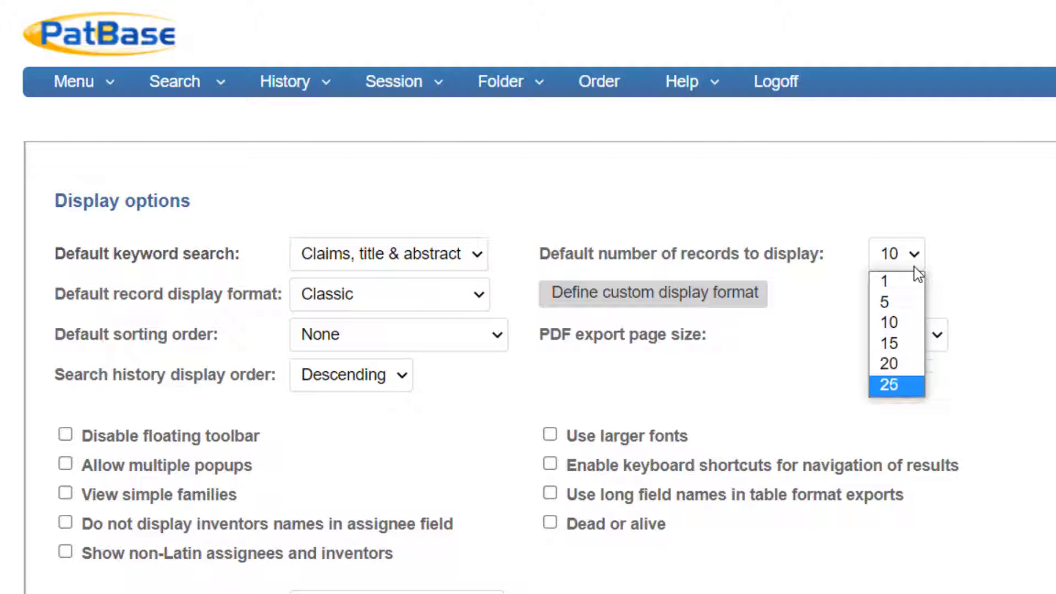
{"action": "key", "text": "Up"}
{"action": "key", "text": "Up"}
{"action": "key", "text": "Up"}
{"action": "left_click", "coordinate": [887, 324]}
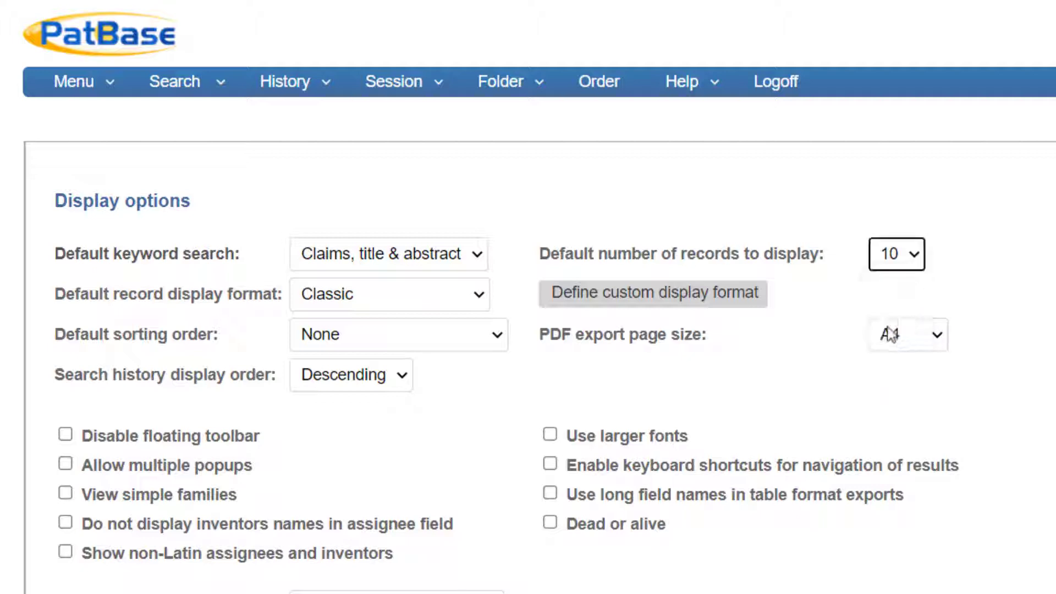
{"action": "left_click", "coordinate": [819, 316]}
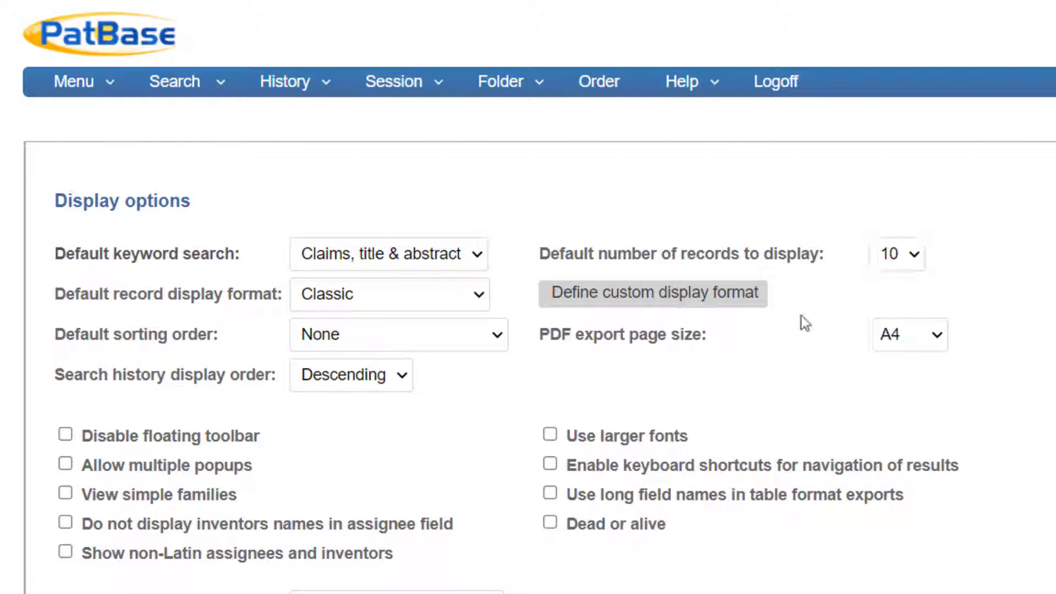
Look through the available default record display formats, including the custom ones, keeping Classic selected
{"action": "left_click", "coordinate": [484, 305]}
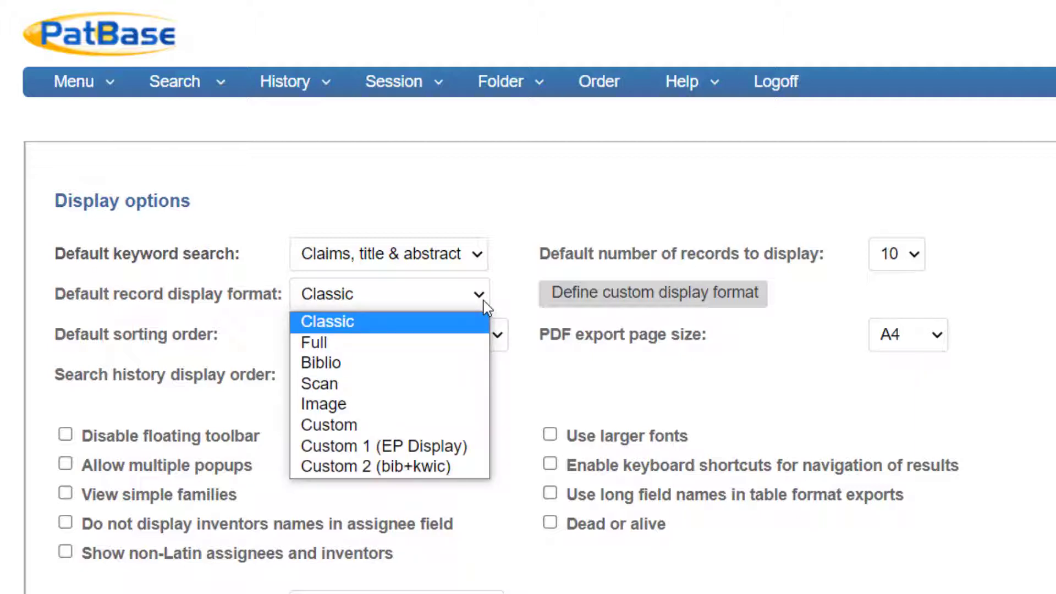
{"action": "key", "text": "Down"}
{"action": "key", "text": "Down"}
{"action": "key", "text": "Down"}
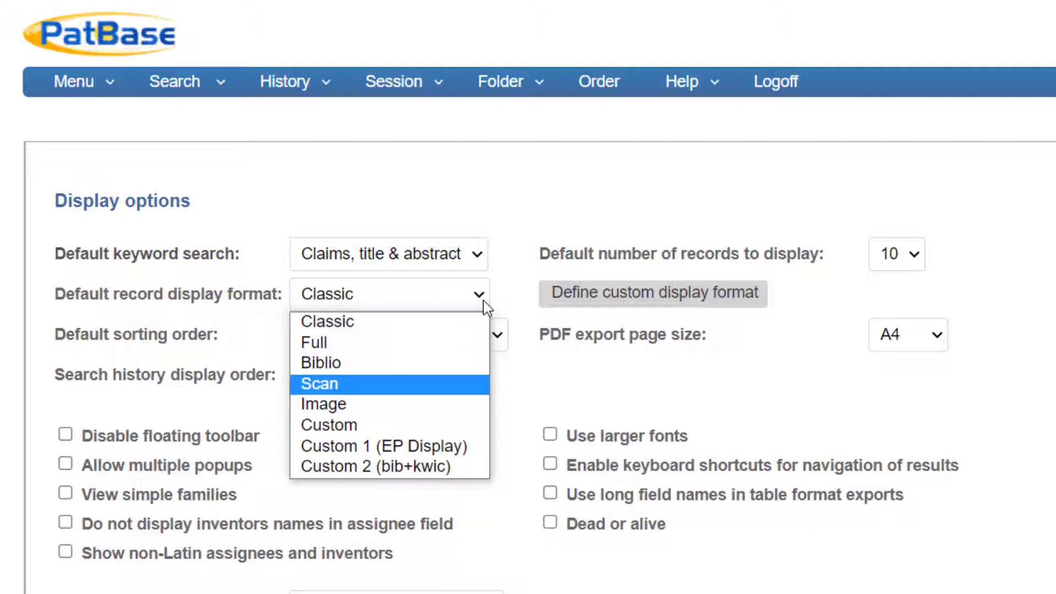
{"action": "key", "text": "Down"}
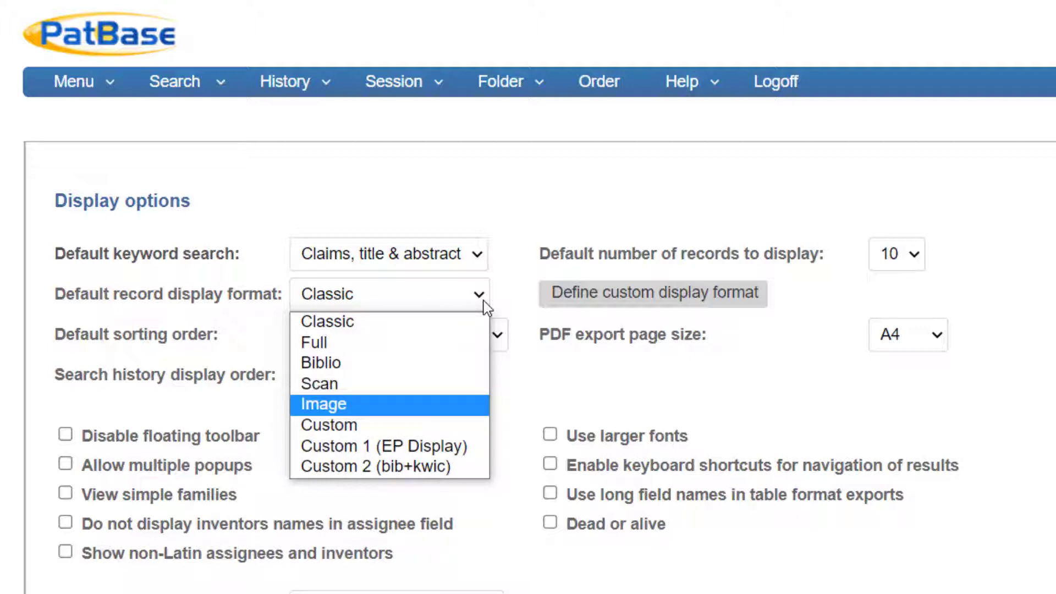
{"action": "key", "text": "Up"}
{"action": "key", "text": "Up"}
{"action": "key", "text": "Up"}
{"action": "key", "text": "Up"}
{"action": "key", "text": "Return"}
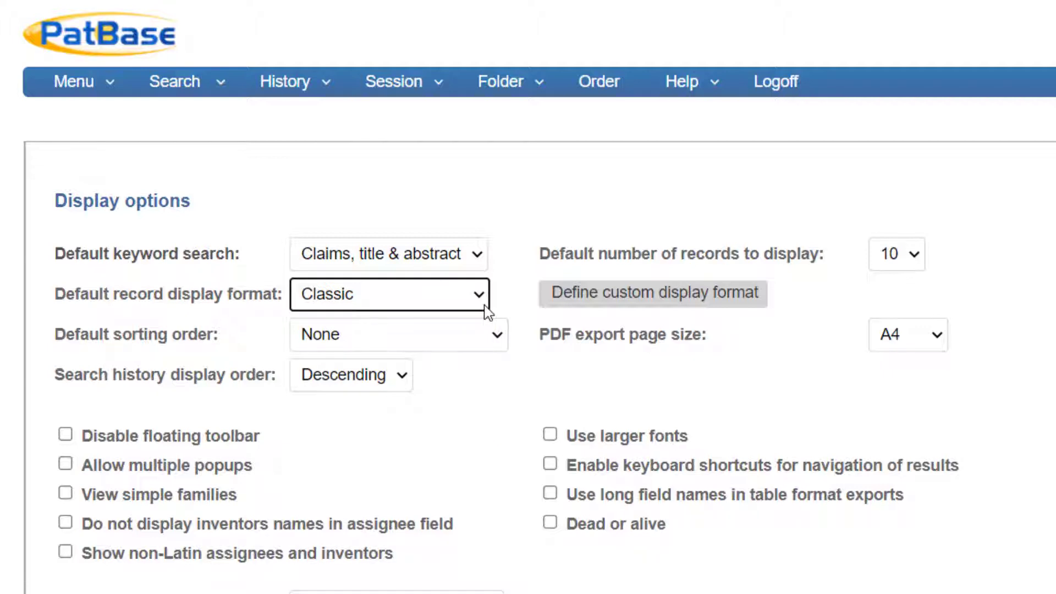
{"action": "left_click", "coordinate": [483, 297]}
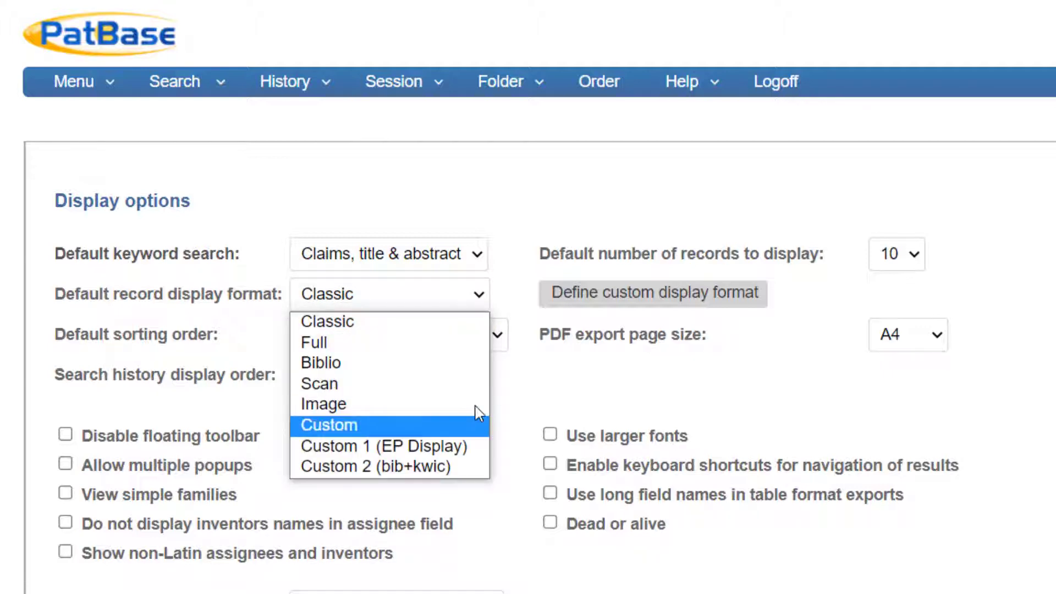
{"action": "key", "text": "Down"}
{"action": "key", "text": "Down"}
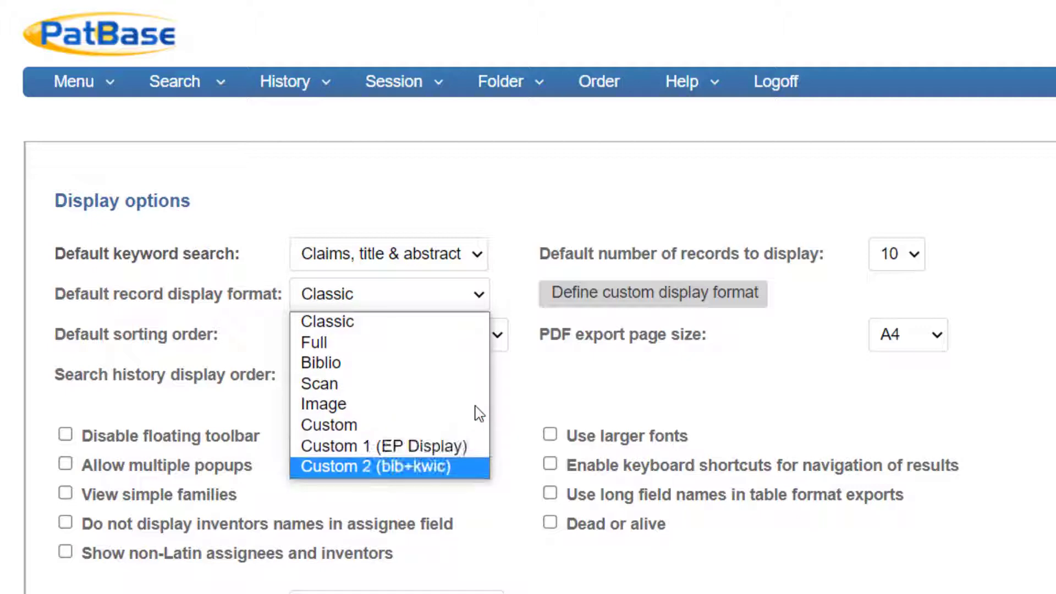
{"action": "left_click", "coordinate": [537, 379]}
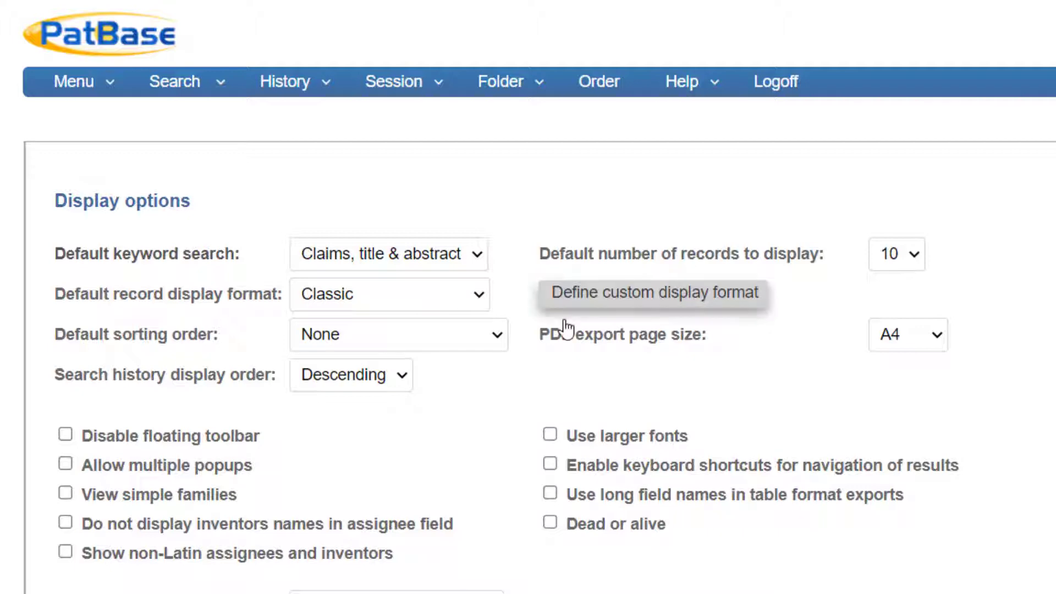
Add US class, Number of Backward Citations and Probable Assignee to the fields of the Custom display format and save it
{"action": "left_click", "coordinate": [614, 302]}
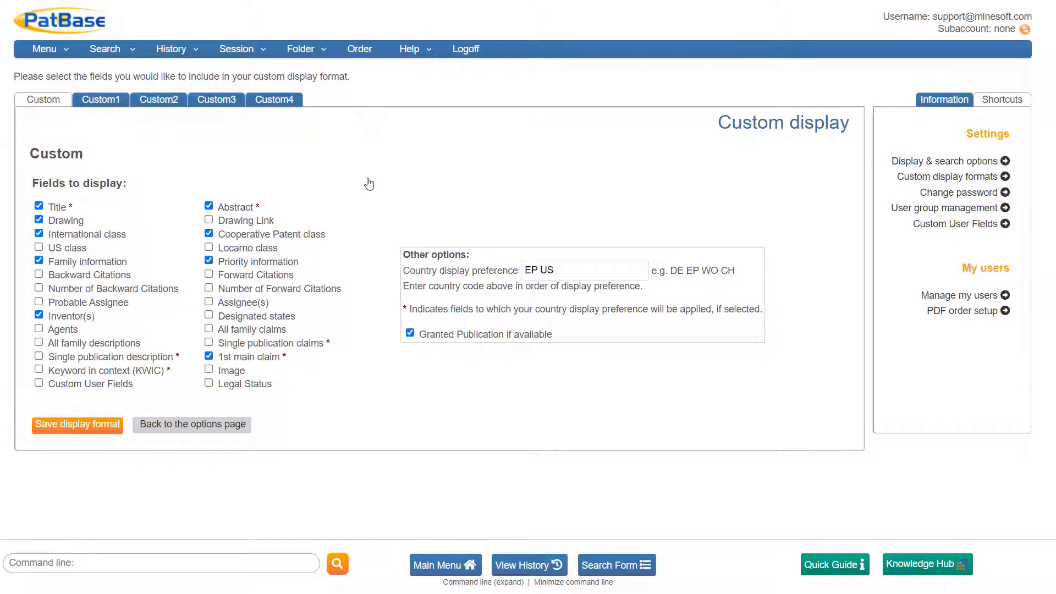
{"action": "left_click", "coordinate": [42, 249]}
{"action": "left_click", "coordinate": [40, 288]}
{"action": "left_click", "coordinate": [39, 302]}
{"action": "left_click", "coordinate": [78, 424]}
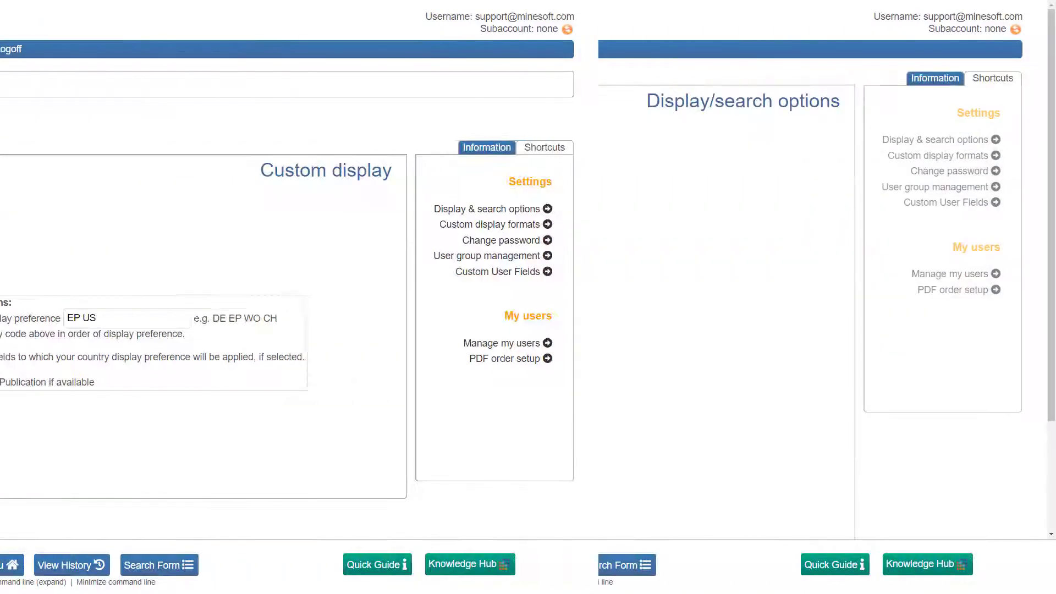
Open the custom display formats and review the settings of Custom1, Custom2 and Custom3
{"action": "mouse_move", "coordinate": [60, 50]}
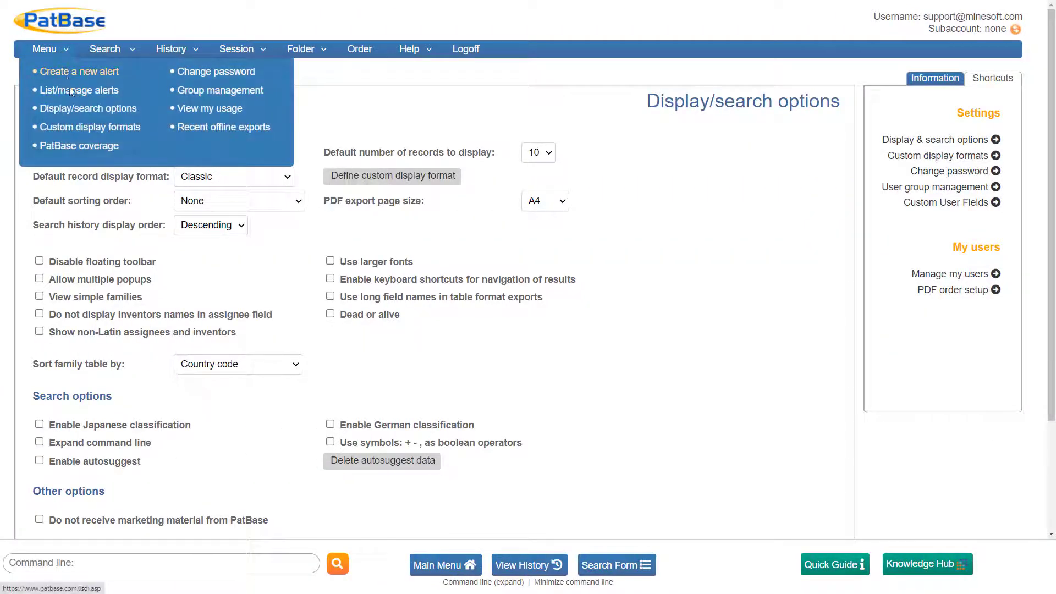
{"action": "left_click", "coordinate": [81, 128]}
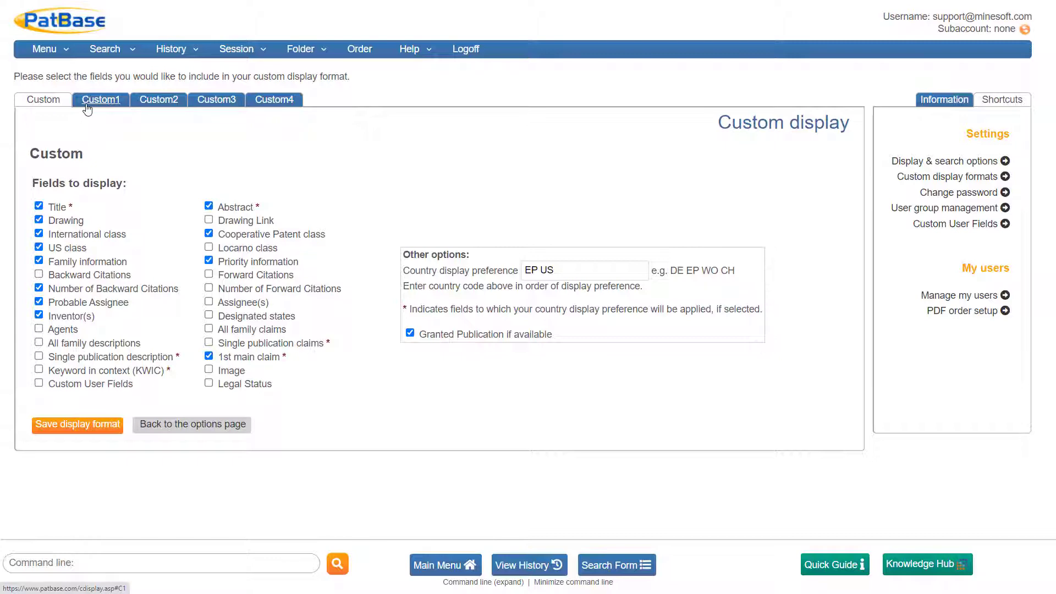
{"action": "left_click", "coordinate": [94, 108]}
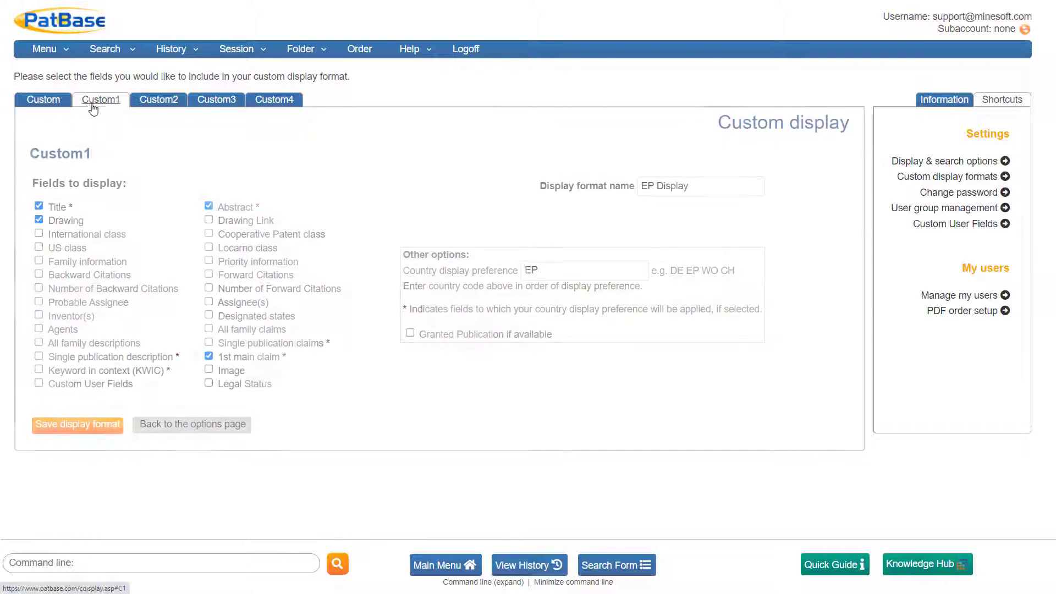
{"action": "left_click", "coordinate": [142, 109]}
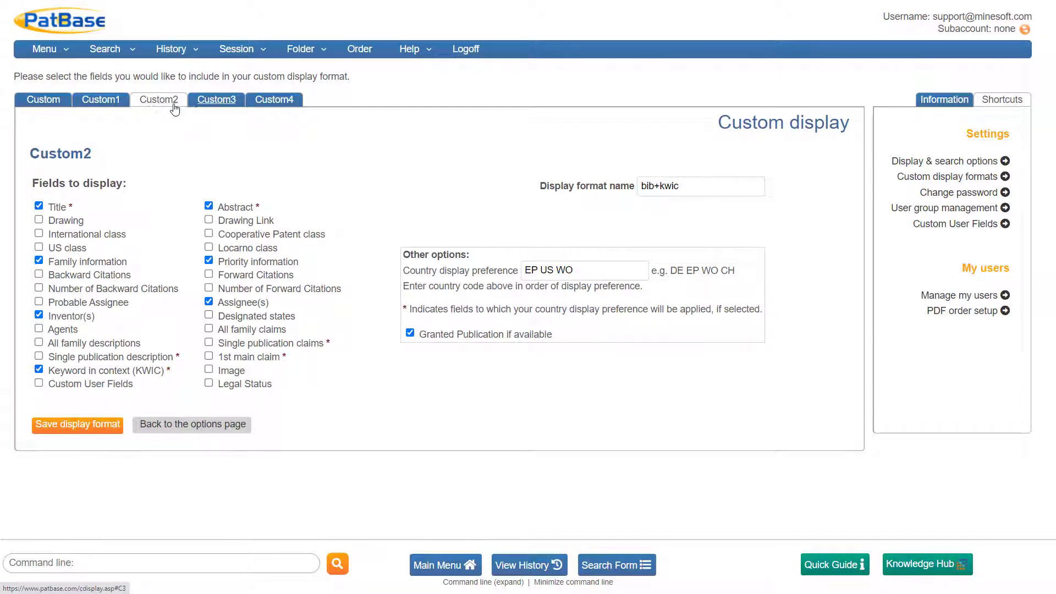
{"action": "left_click", "coordinate": [201, 108]}
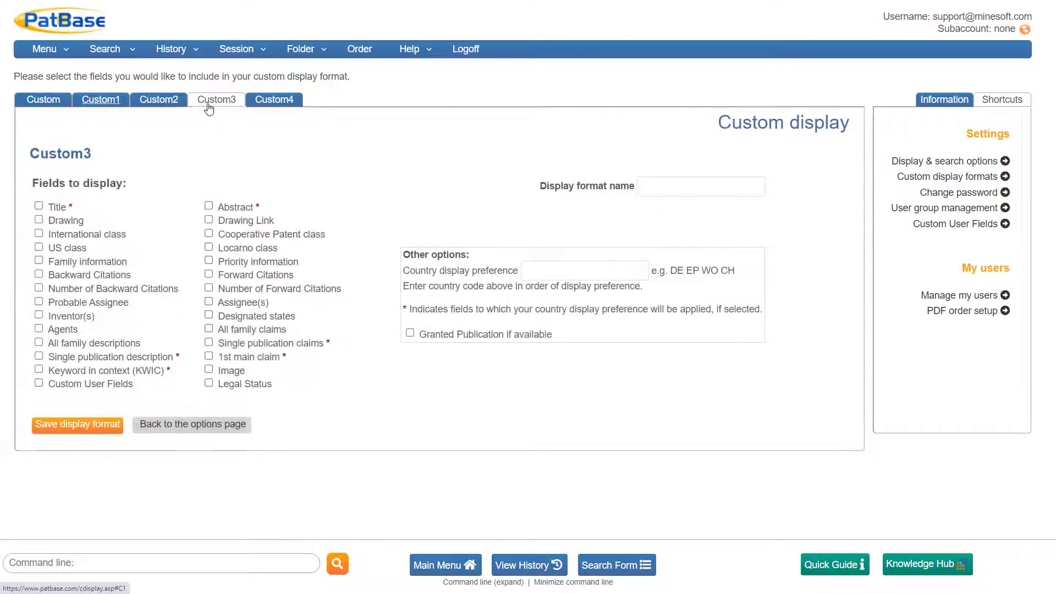
Name the Custom4 display format "new name", with country display preference US EP WO and granted publications shown if available
{"action": "left_click", "coordinate": [274, 106]}
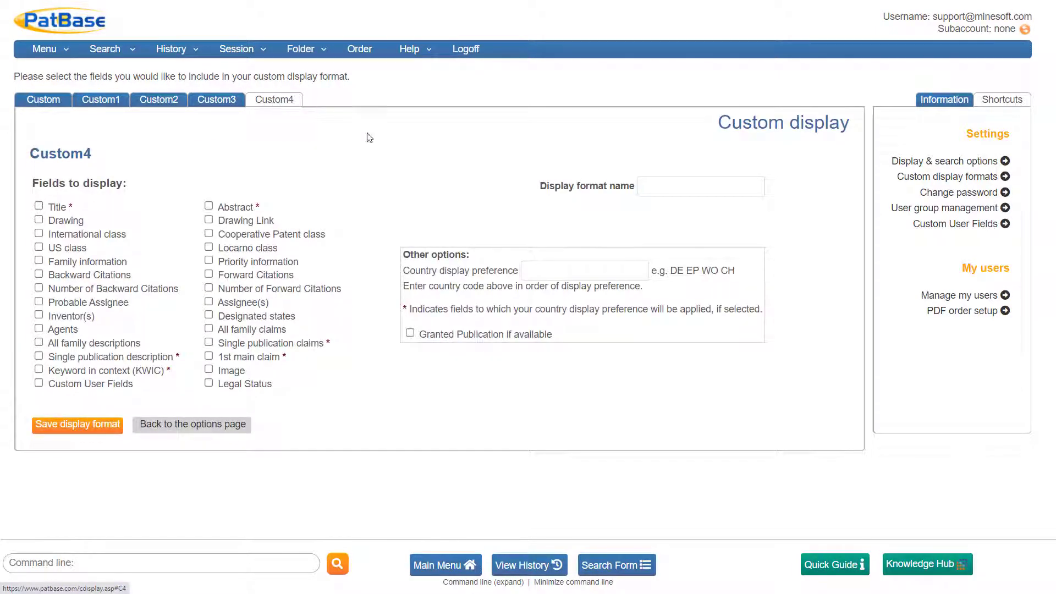
{"action": "left_click", "coordinate": [656, 187]}
{"action": "type", "text": "new name"}
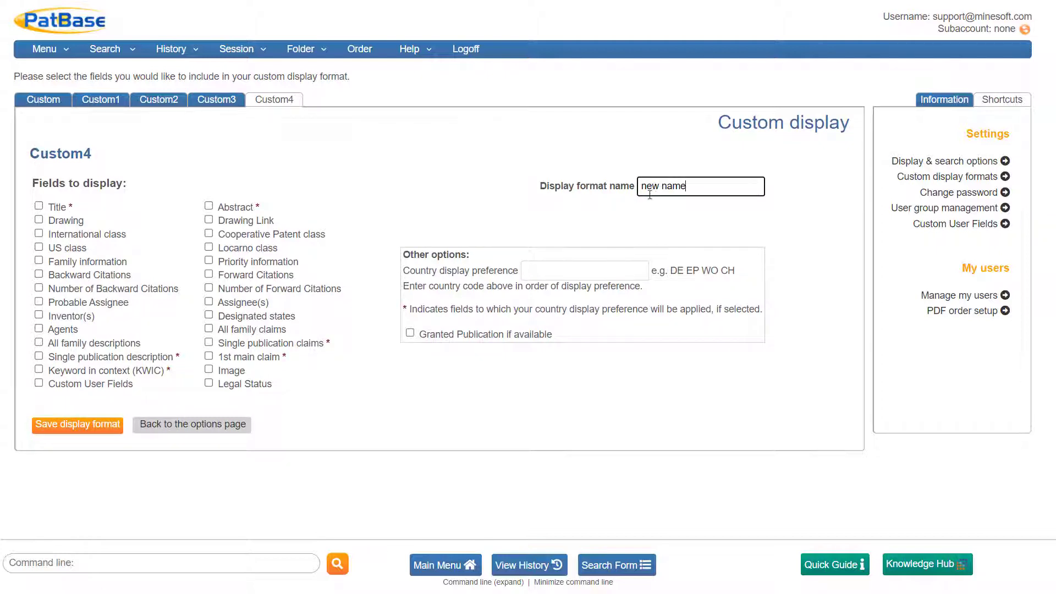
{"action": "left_click", "coordinate": [594, 267]}
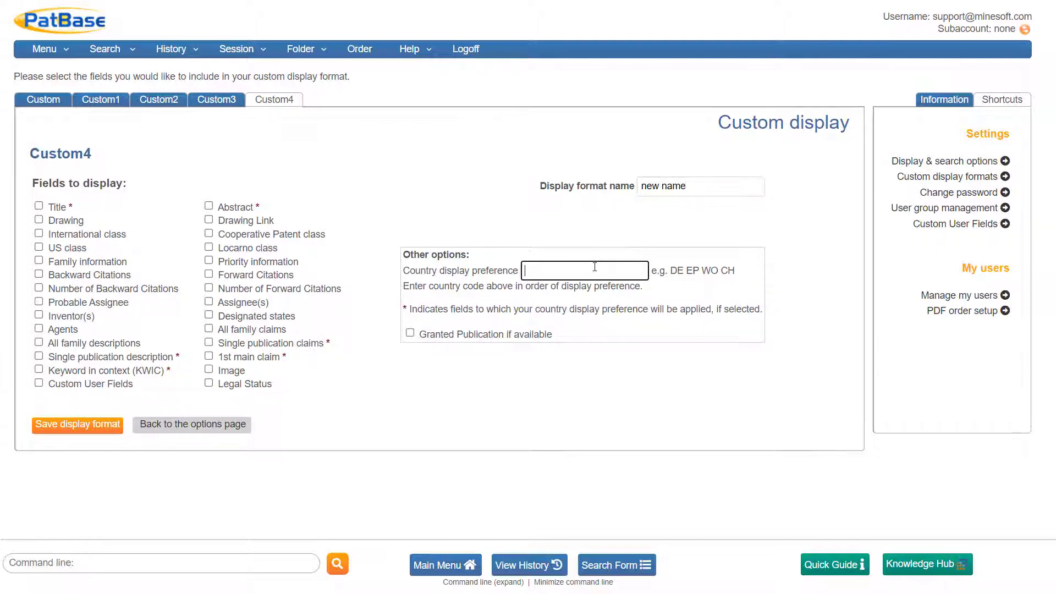
{"action": "type", "text": "US EP WO"}
{"action": "left_click", "coordinate": [410, 334]}
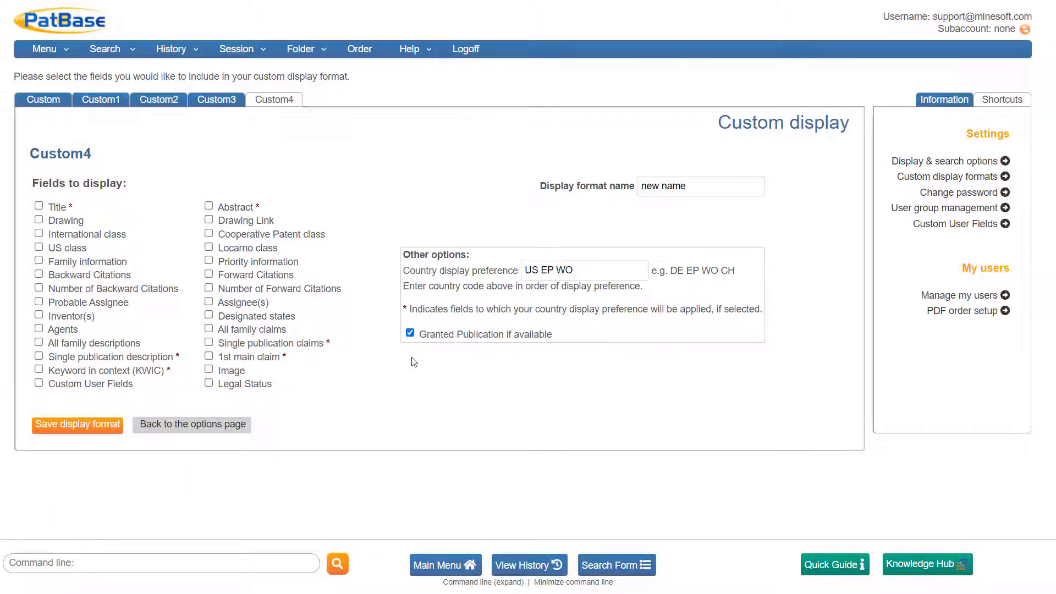
Include Title, Abstract and Single publication claims in the Custom4 format, then save it and return to the options page
{"action": "left_click", "coordinate": [38, 206]}
{"action": "left_click", "coordinate": [208, 205]}
{"action": "left_click", "coordinate": [208, 342]}
{"action": "left_click", "coordinate": [116, 427]}
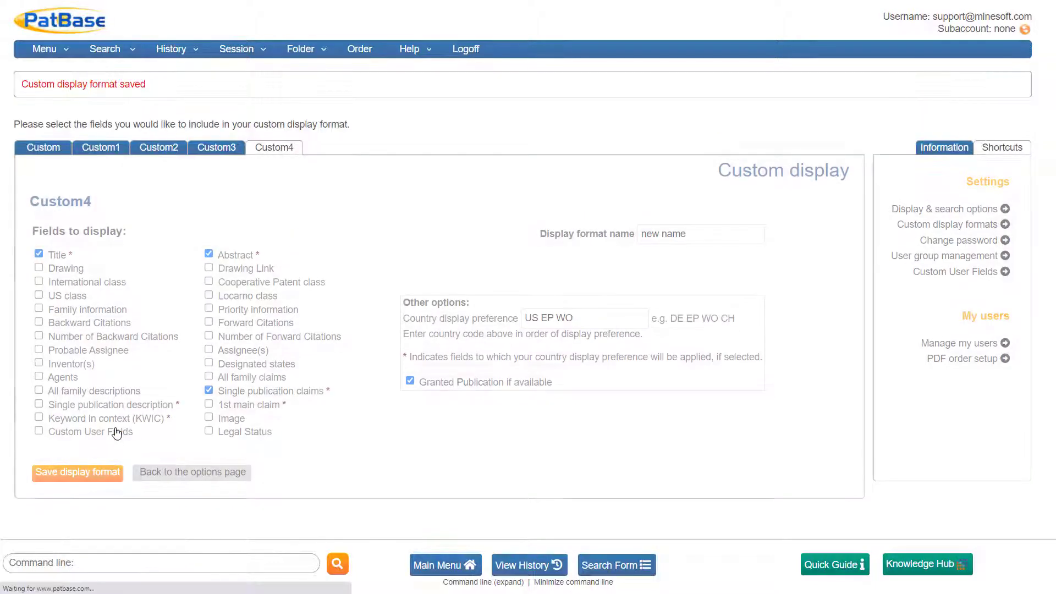
{"action": "left_click", "coordinate": [144, 473]}
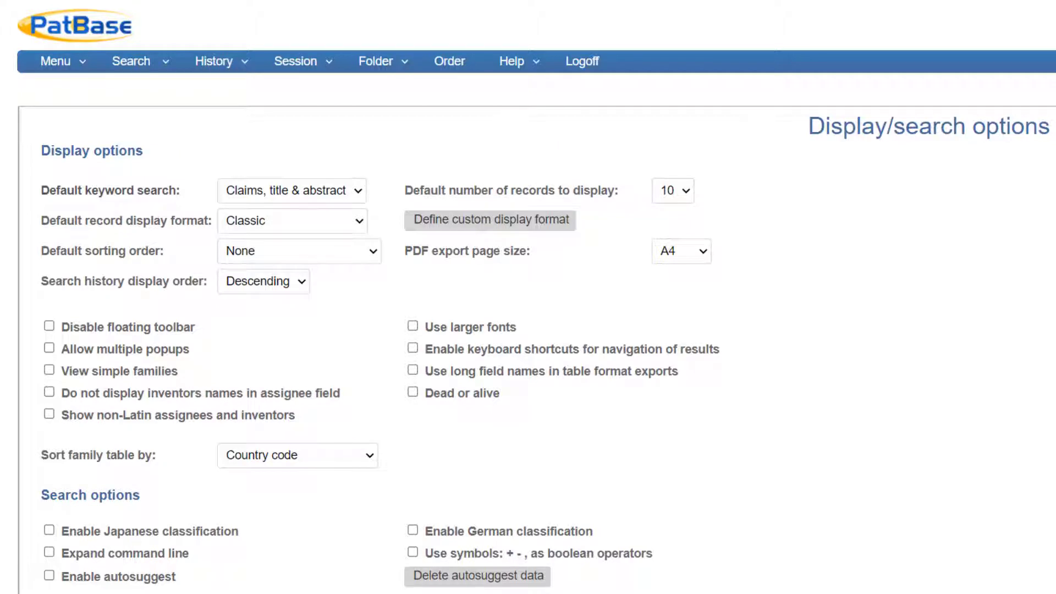
Set the default sorting order to Most cited, the PDF export page size to A4 and the search history order to Descending
{"action": "left_click", "coordinate": [360, 259]}
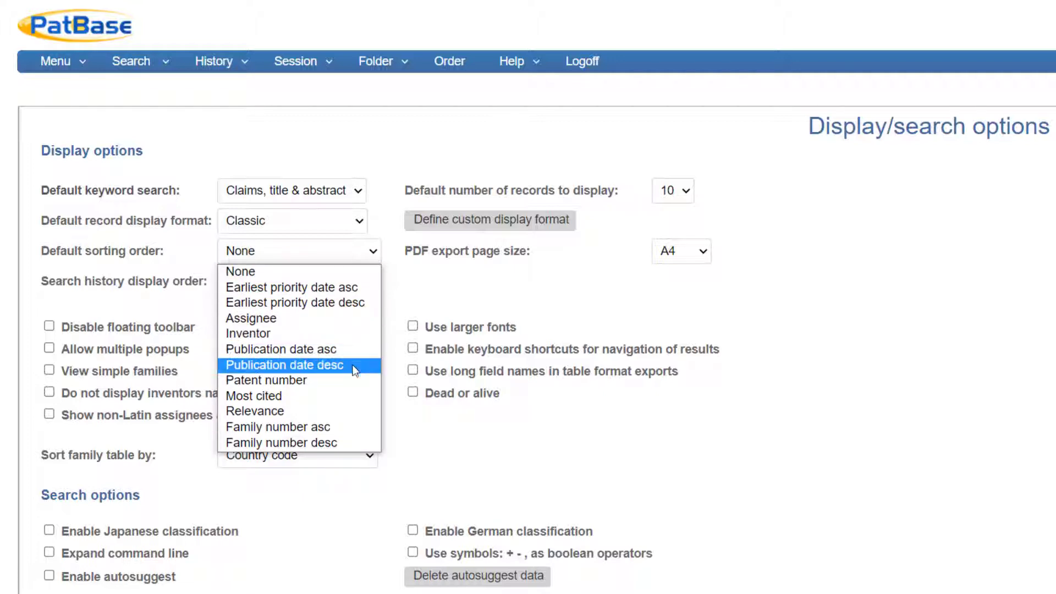
{"action": "left_click", "coordinate": [351, 393]}
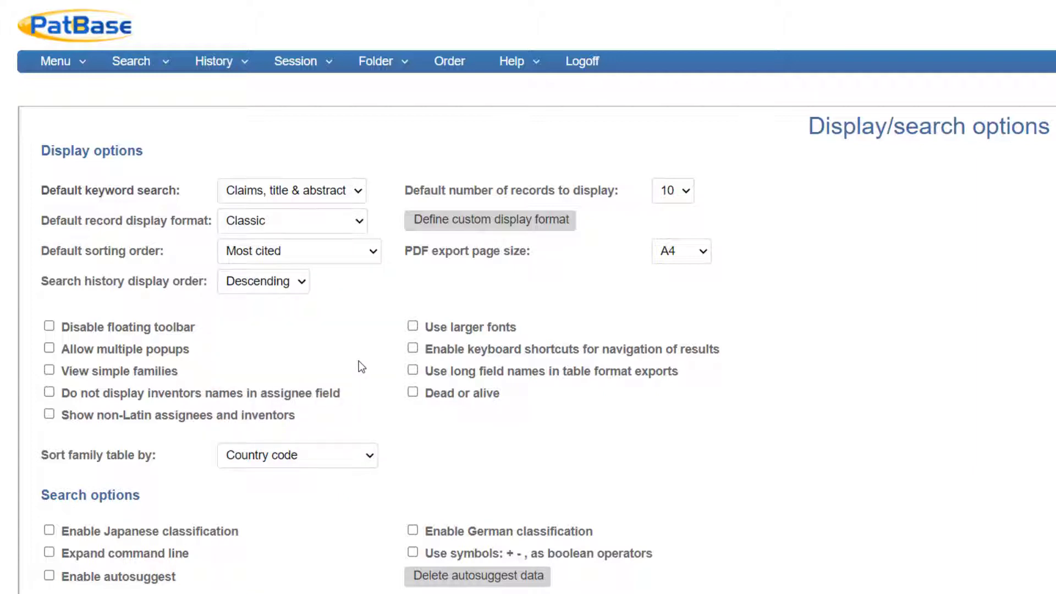
{"action": "left_click", "coordinate": [674, 254]}
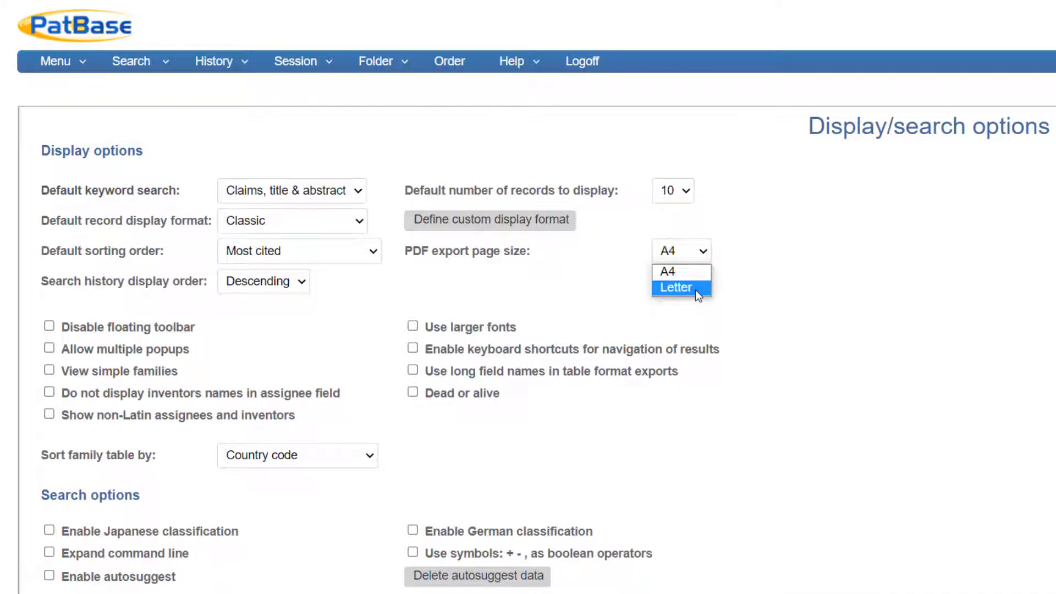
{"action": "left_click", "coordinate": [696, 272]}
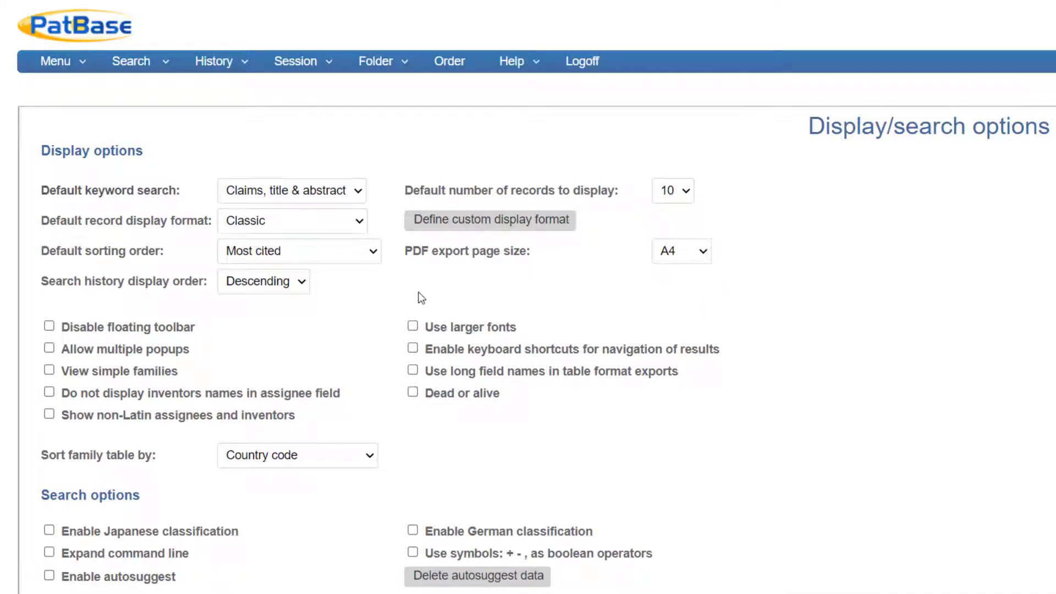
{"action": "left_click", "coordinate": [299, 292]}
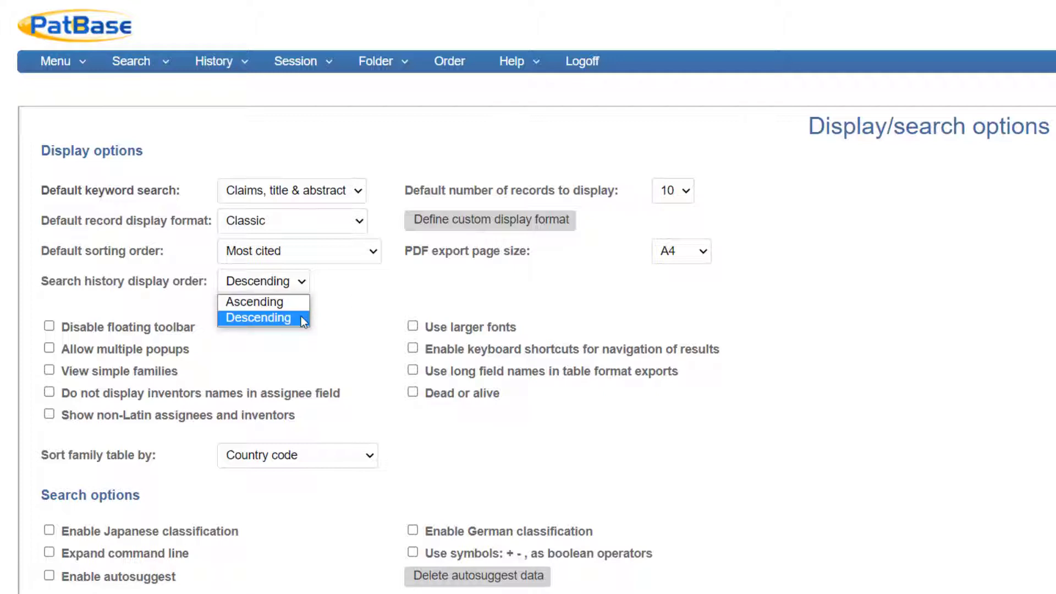
{"action": "left_click", "coordinate": [301, 318]}
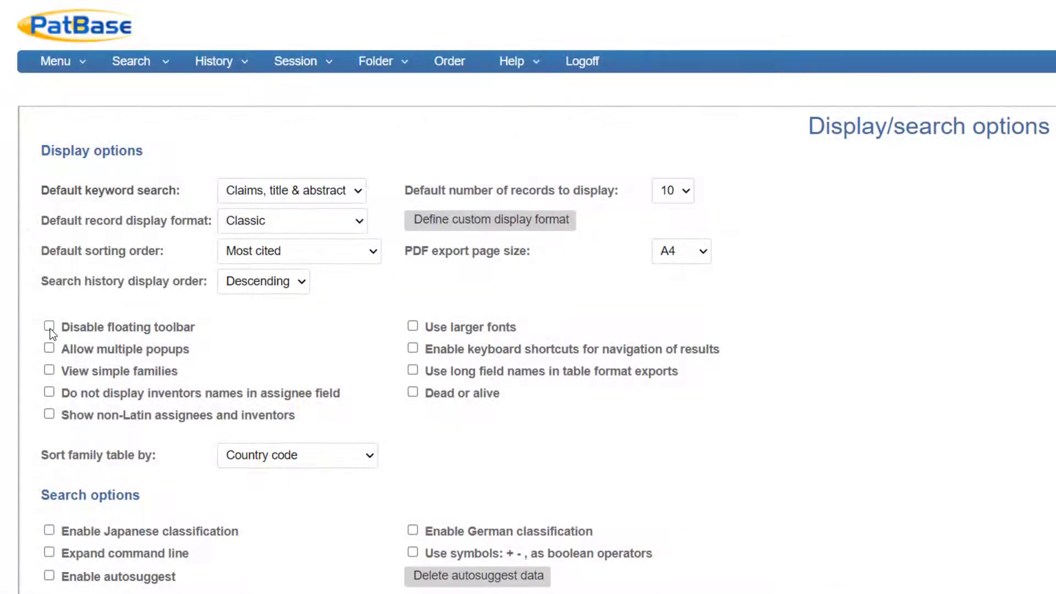
Disable the floating toolbar and enable larger fonts, multiple popups and keyboard shortcuts for navigation of results
{"action": "left_click", "coordinate": [50, 329]}
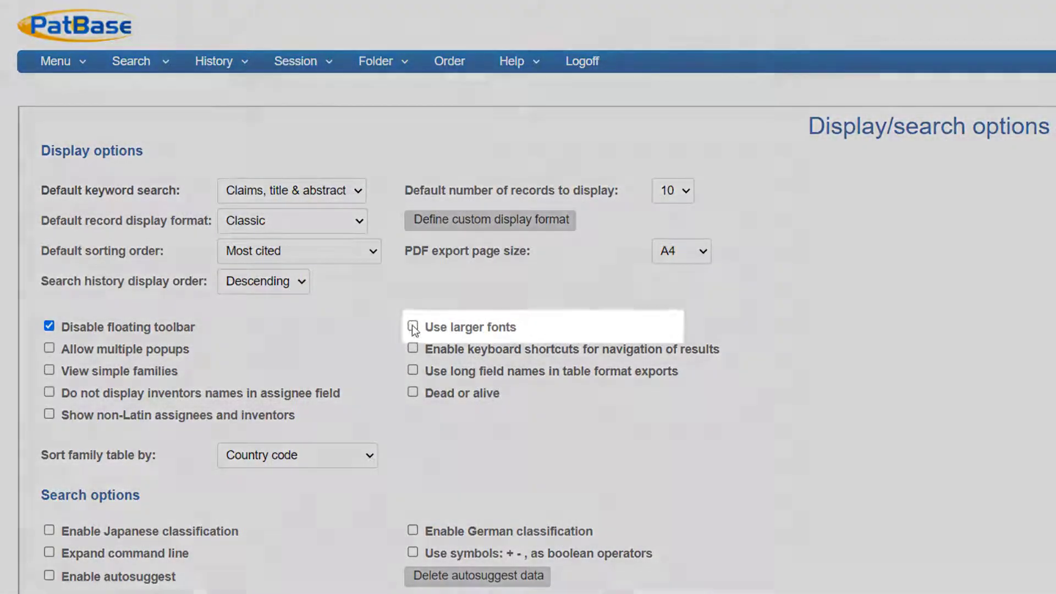
{"action": "left_click", "coordinate": [413, 326]}
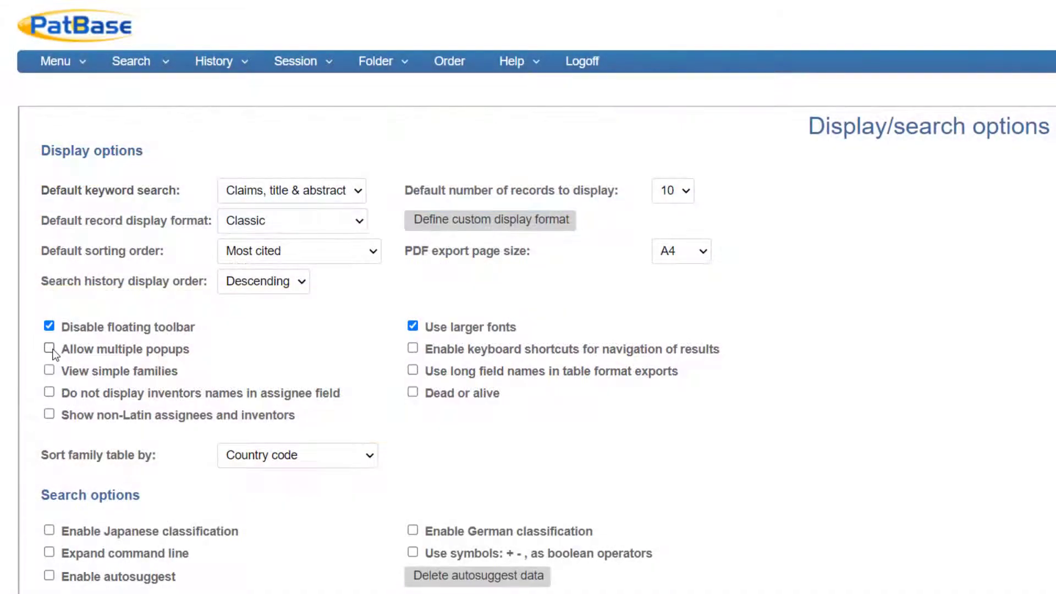
{"action": "left_click", "coordinate": [49, 348]}
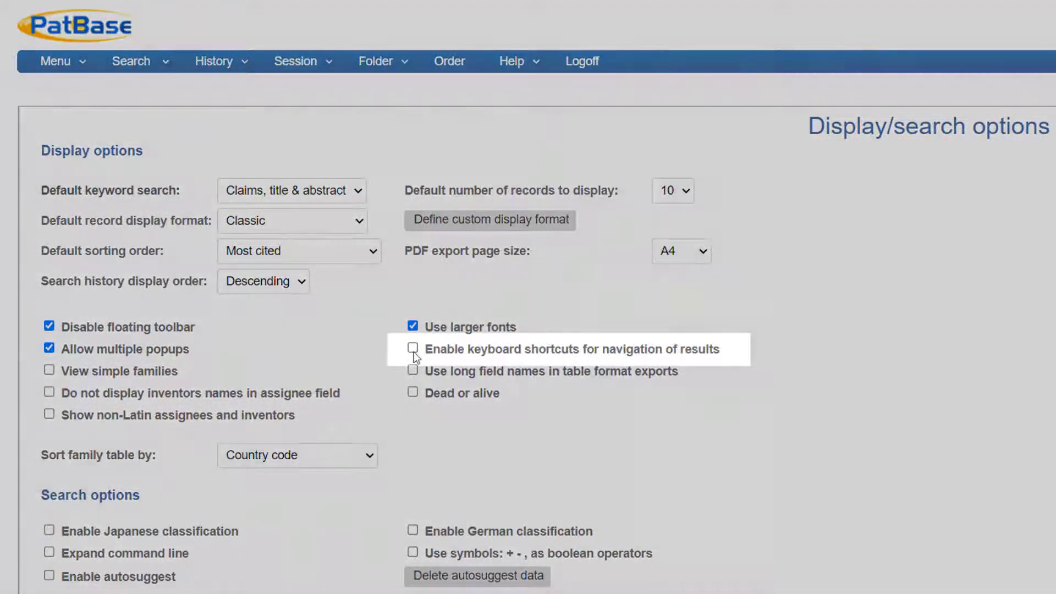
{"action": "left_click", "coordinate": [412, 349]}
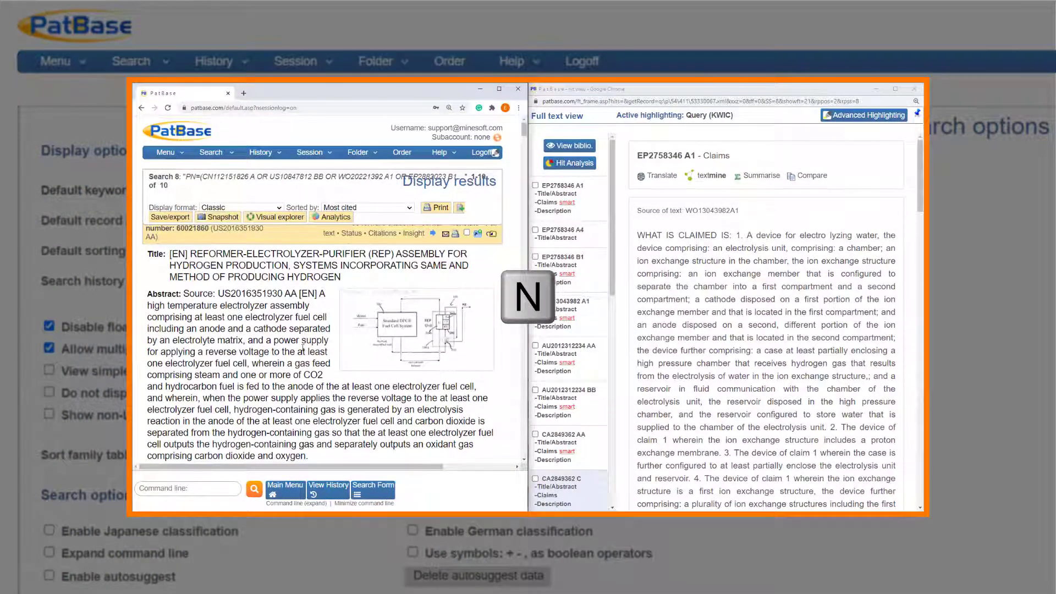
Step forward through the displayed search results from the first family record to the third
{"action": "key", "text": "n"}
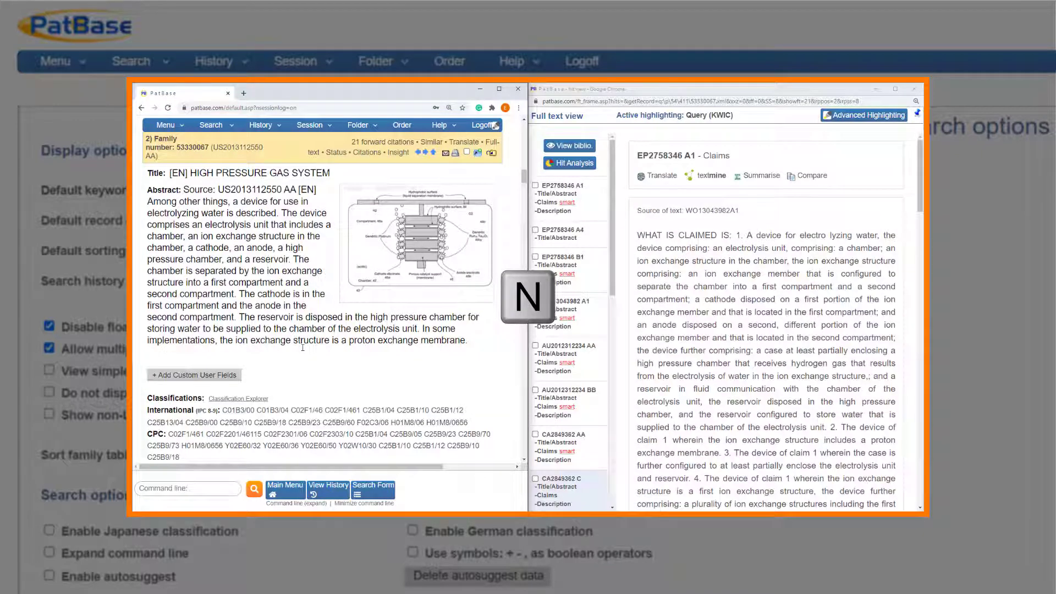
{"action": "key", "text": "n"}
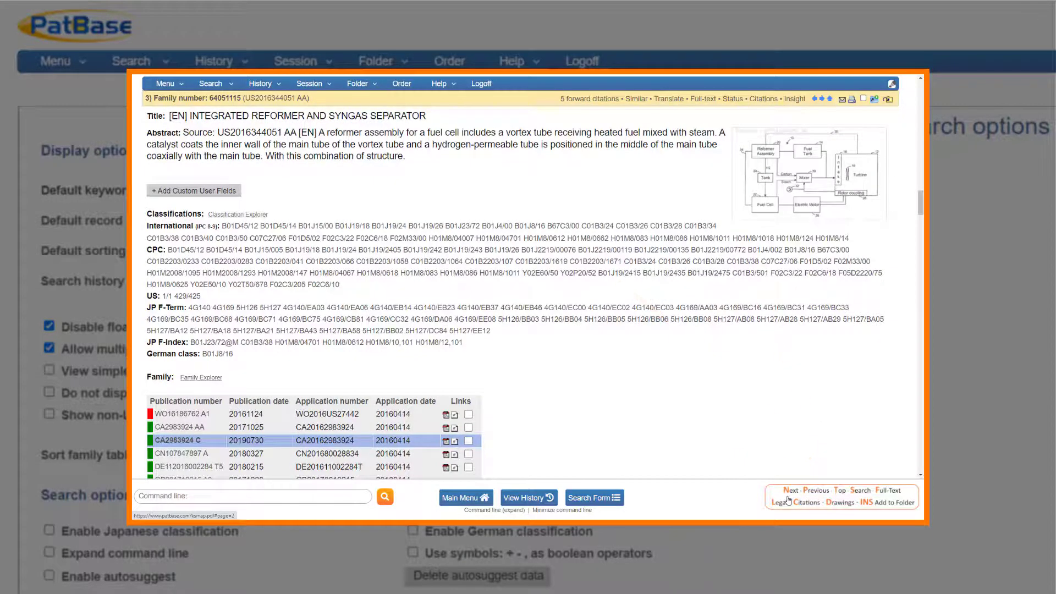
{"action": "left_click", "coordinate": [788, 500]}
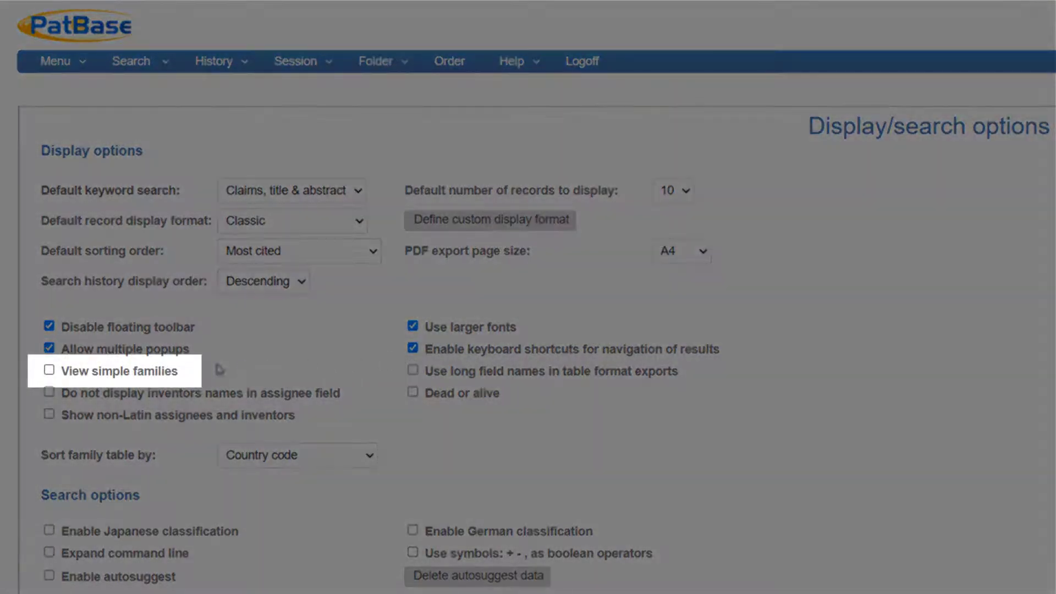
Enable simple families, long field names in table exports, hidden inventor names in the assignee field, non-Latin assignees and inventors, and Dead or alive, accepting its disclaimer
{"action": "left_click", "coordinate": [51, 371]}
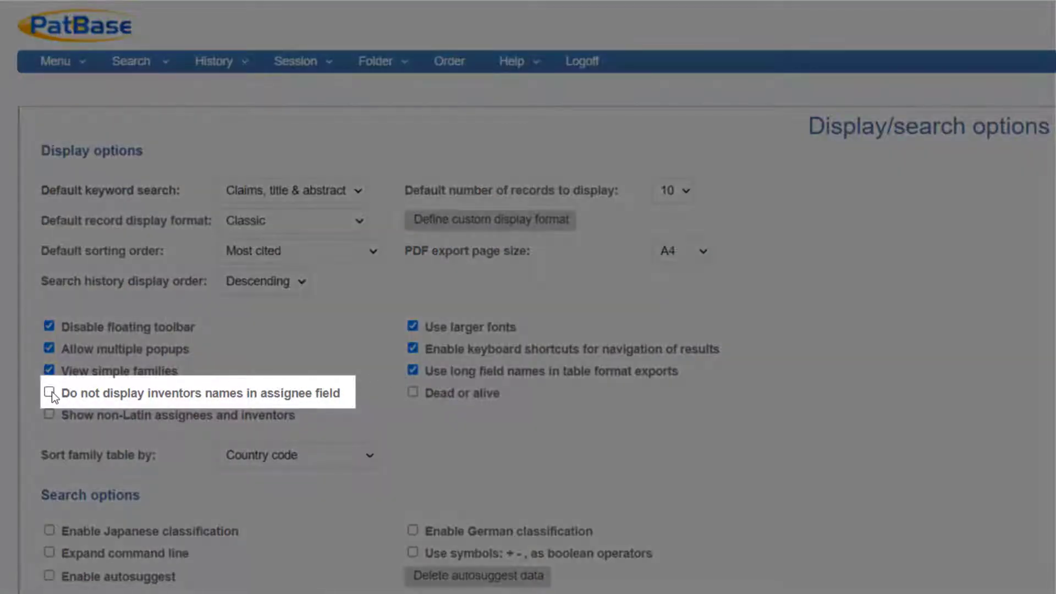
{"action": "left_click", "coordinate": [49, 393]}
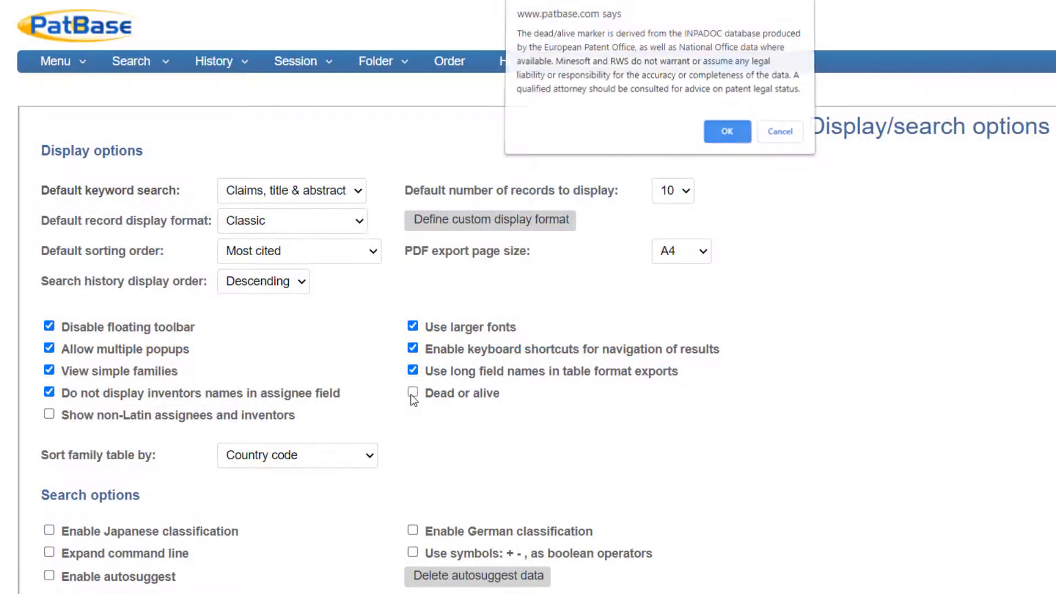
{"action": "left_click", "coordinate": [412, 392]}
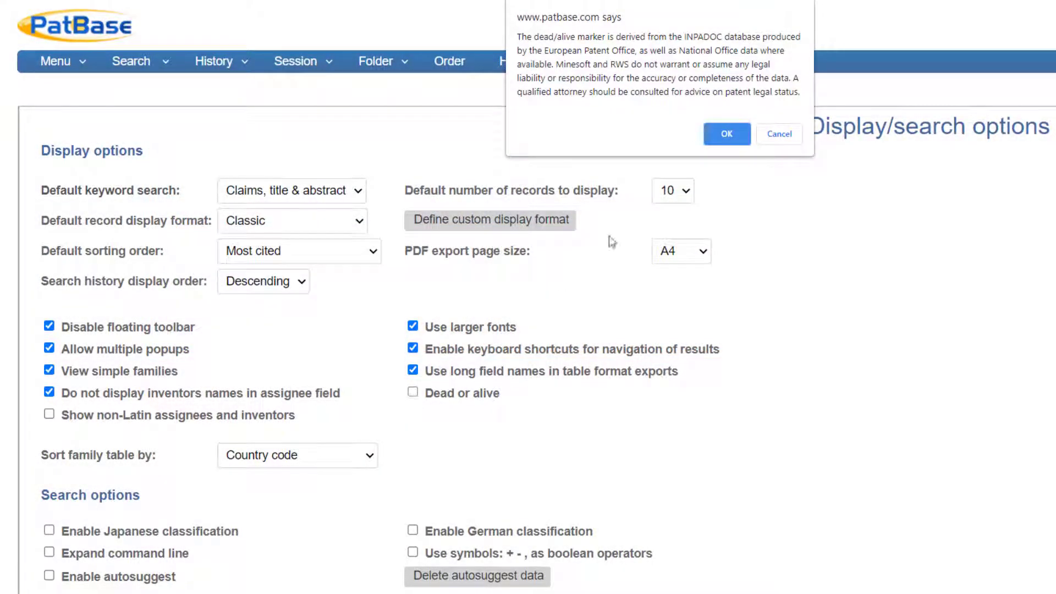
{"action": "left_click", "coordinate": [727, 141]}
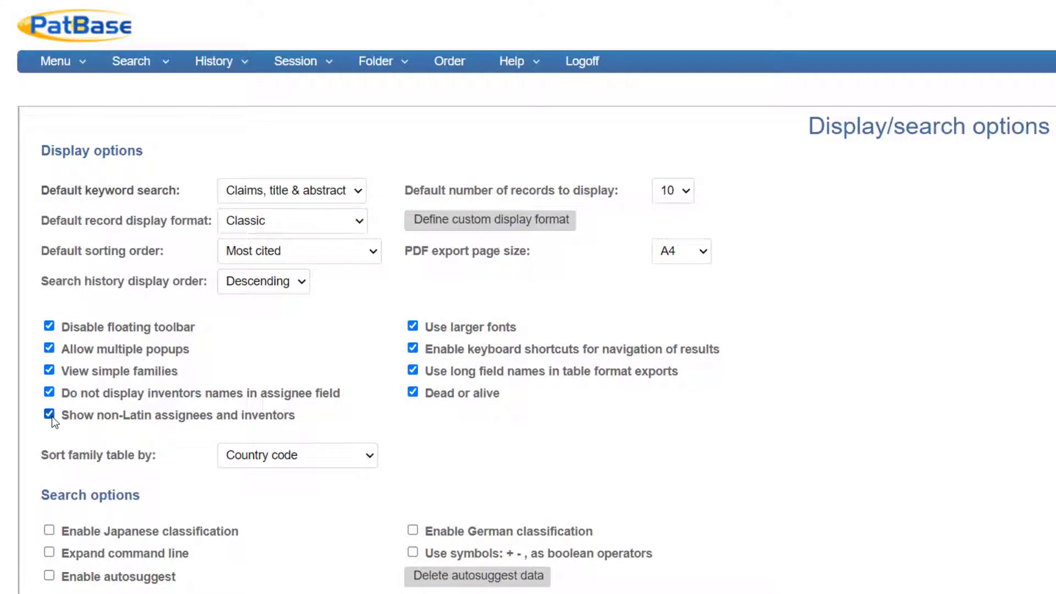
Sort the family table by a custom order of US EP WO
{"action": "left_click", "coordinate": [311, 458]}
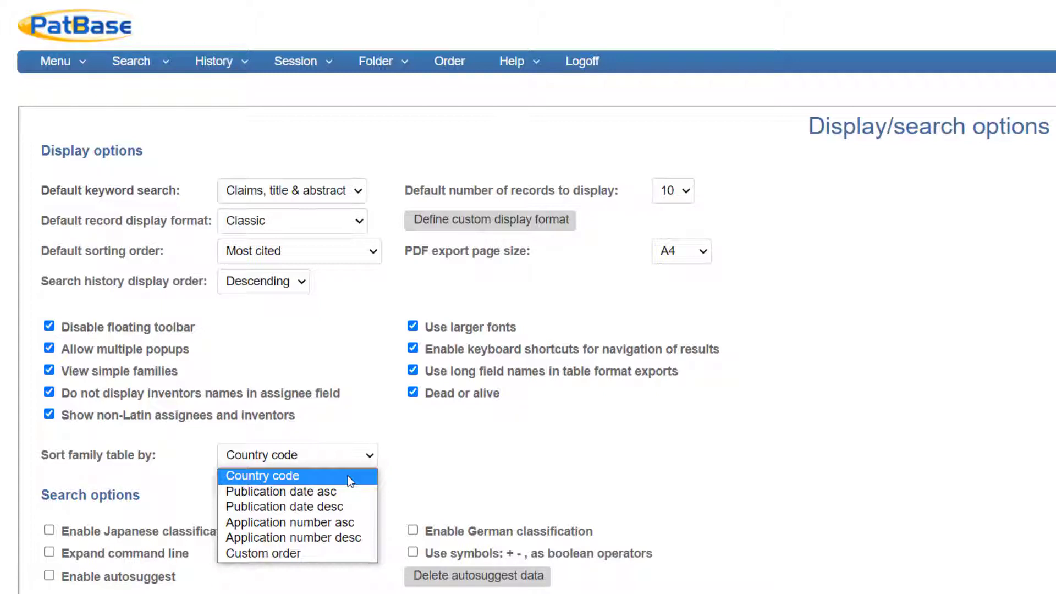
{"action": "left_click", "coordinate": [361, 553]}
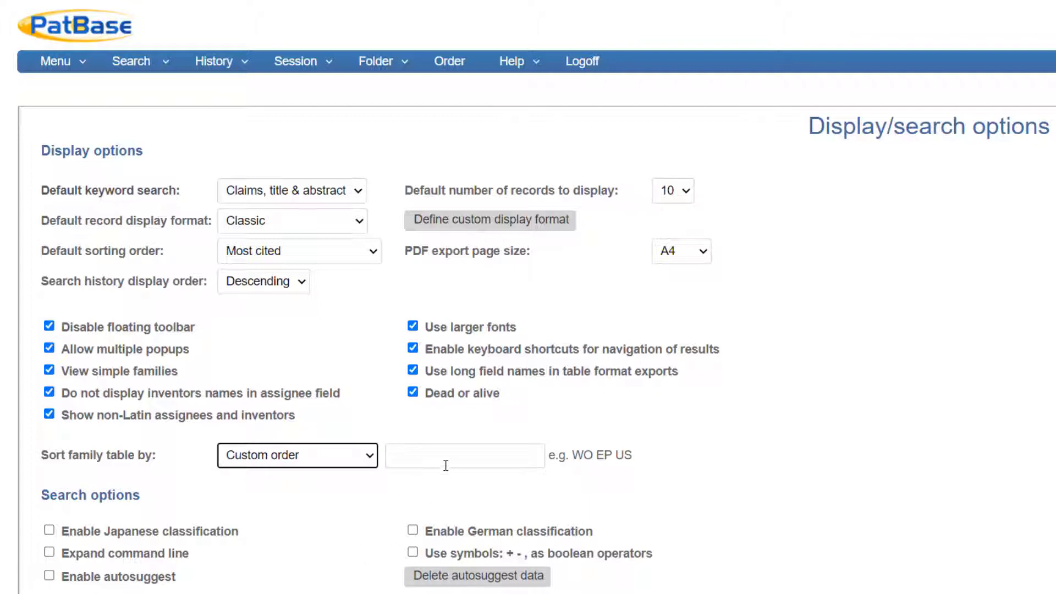
{"action": "left_click", "coordinate": [445, 465]}
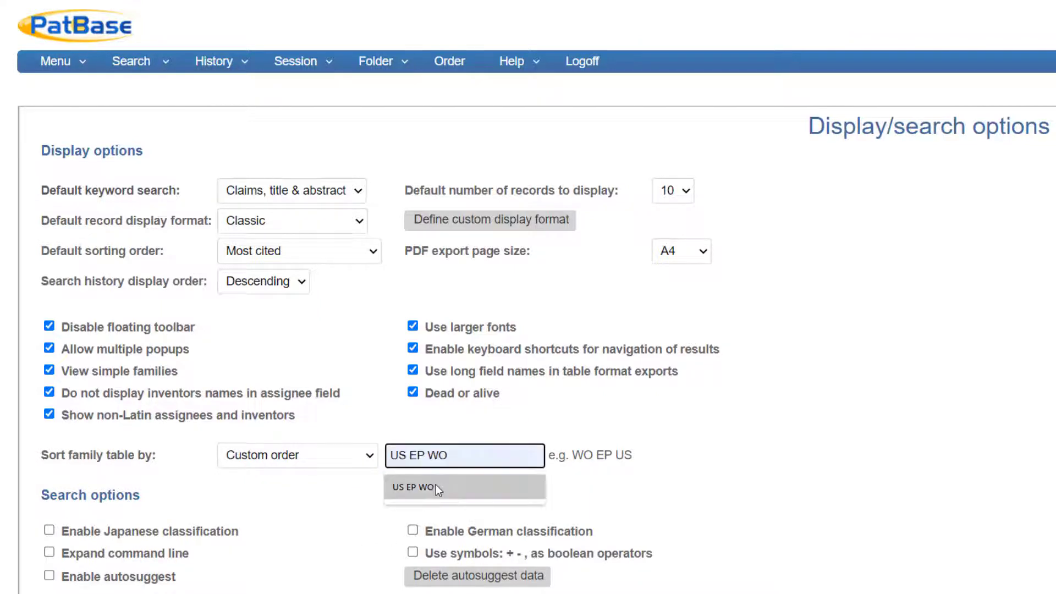
{"action": "left_click", "coordinate": [436, 486]}
{"action": "left_click", "coordinate": [436, 484]}
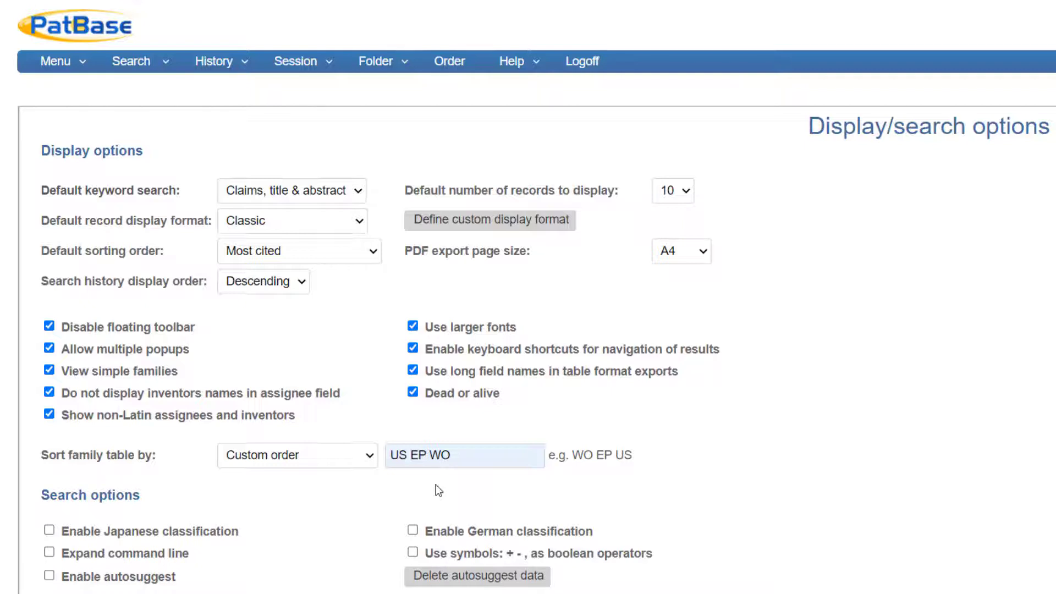
Enable Japanese and German classification, the expanded command line, autosuggest and symbols as boolean operators, and save the options
{"action": "scroll", "coordinate": [435, 484], "scroll_direction": "down", "scroll_amount": 3}
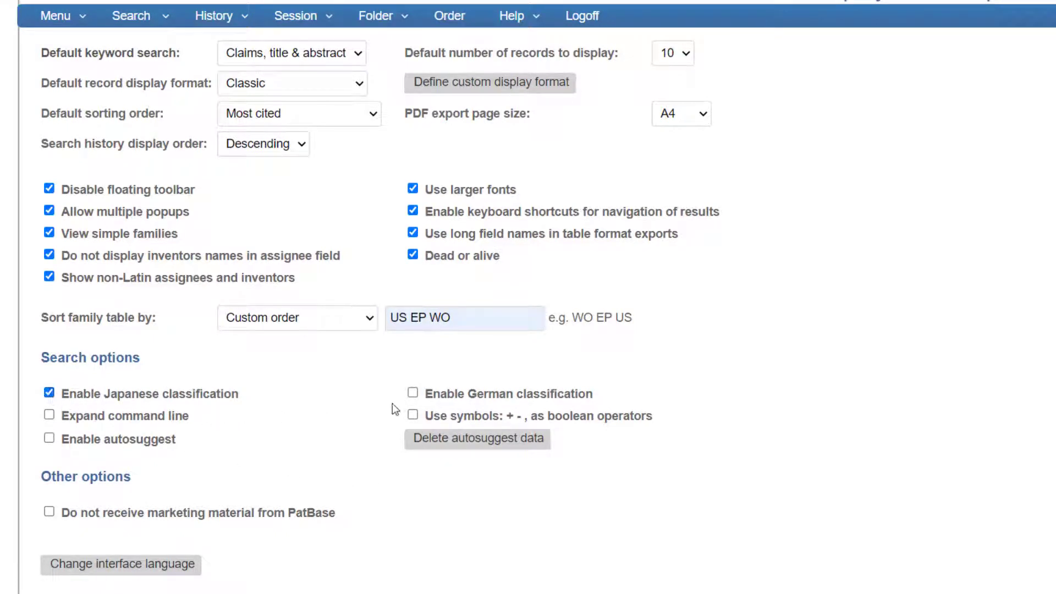
{"action": "left_click", "coordinate": [413, 394]}
{"action": "left_click", "coordinate": [412, 416]}
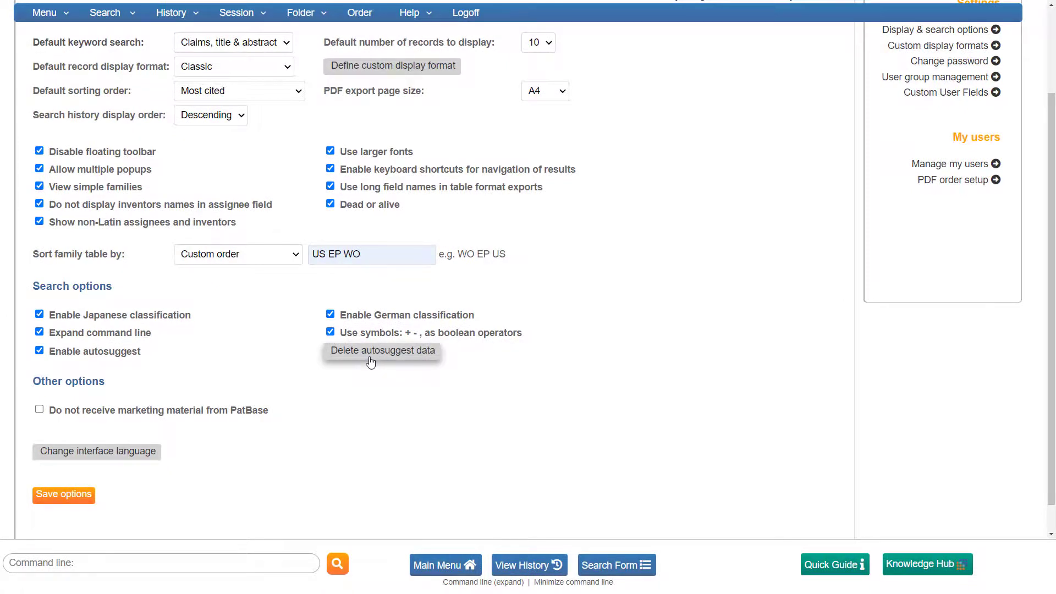
{"action": "left_click", "coordinate": [63, 494]}
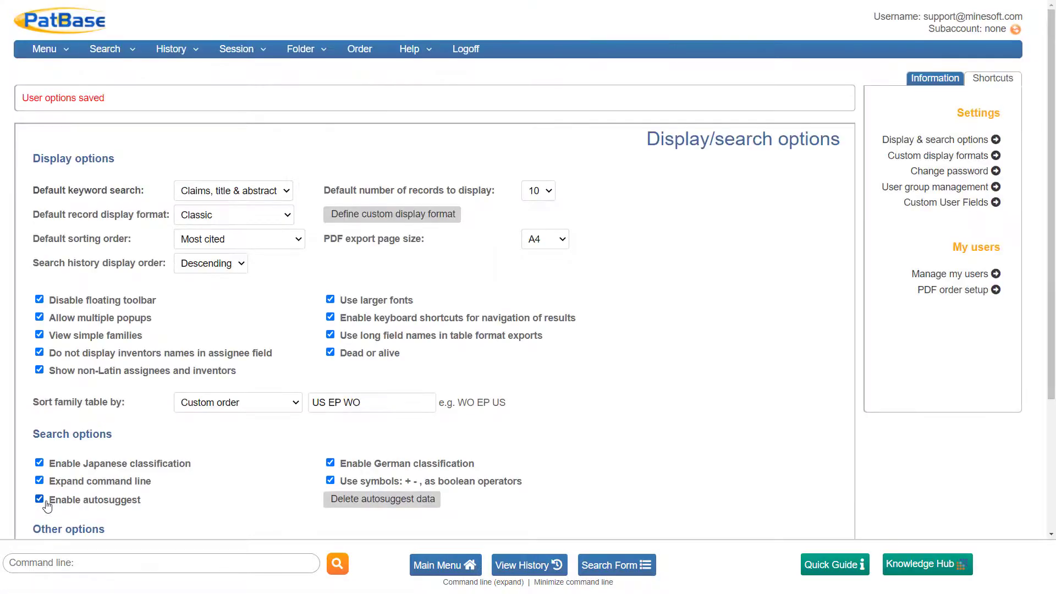